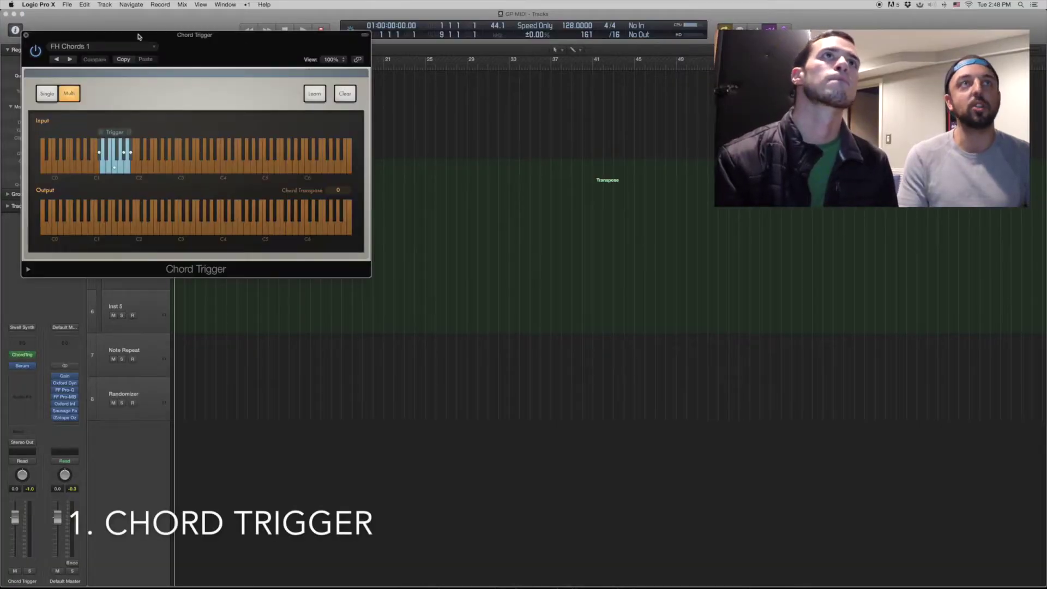
# Move the Chord Trigger window (FH Chords 1, Multi mode) off the track list.
pyautogui.moveTo(138, 36); pyautogui.dragTo(458, 289)
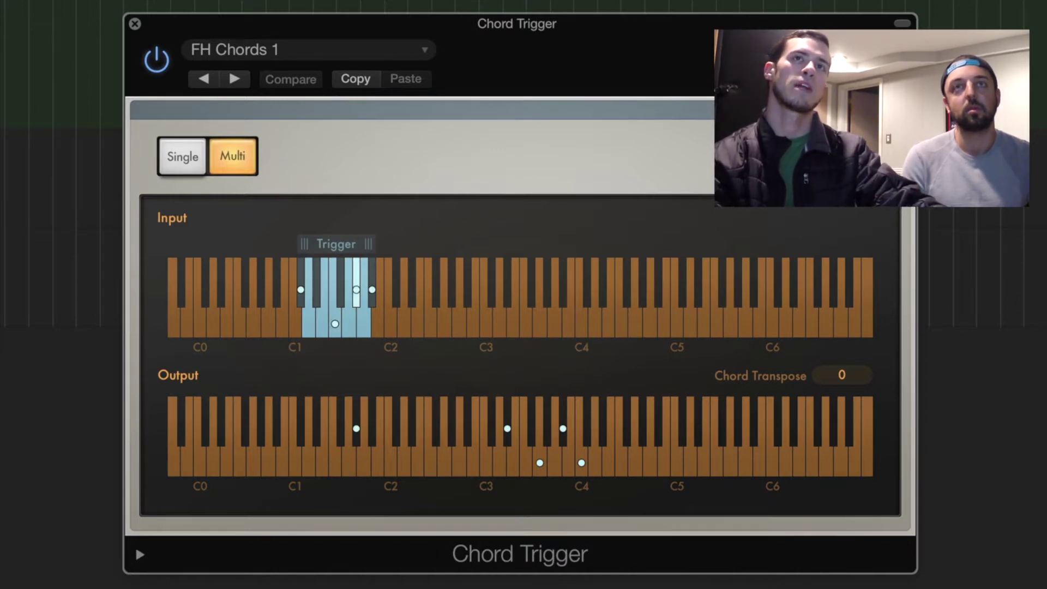
# Add an extra output note to the trigger key's chord, then close the Chord Trigger window.
pyautogui.click(603, 429)
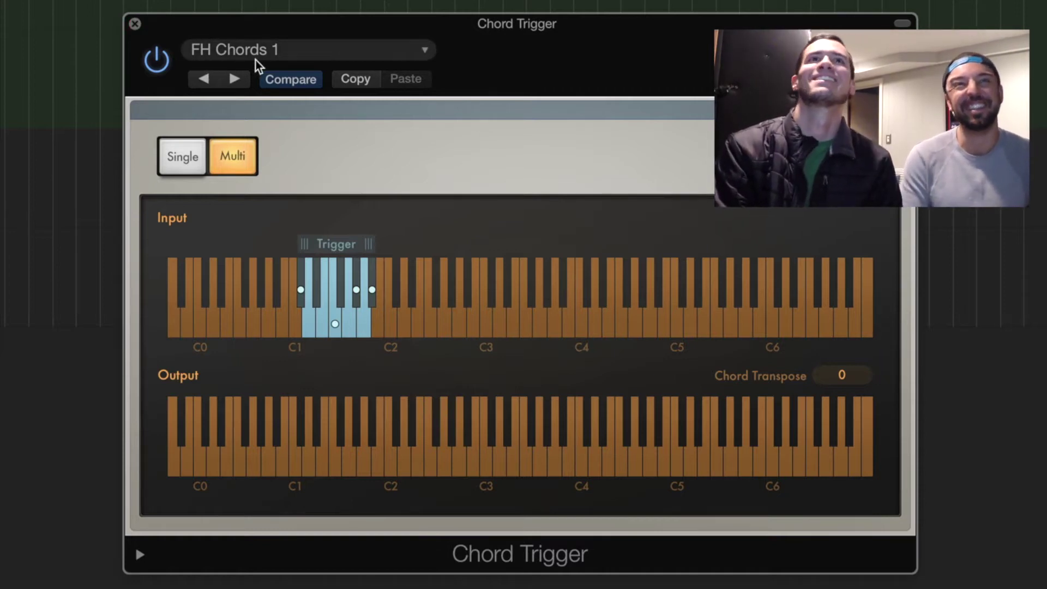
pyautogui.click(134, 24)
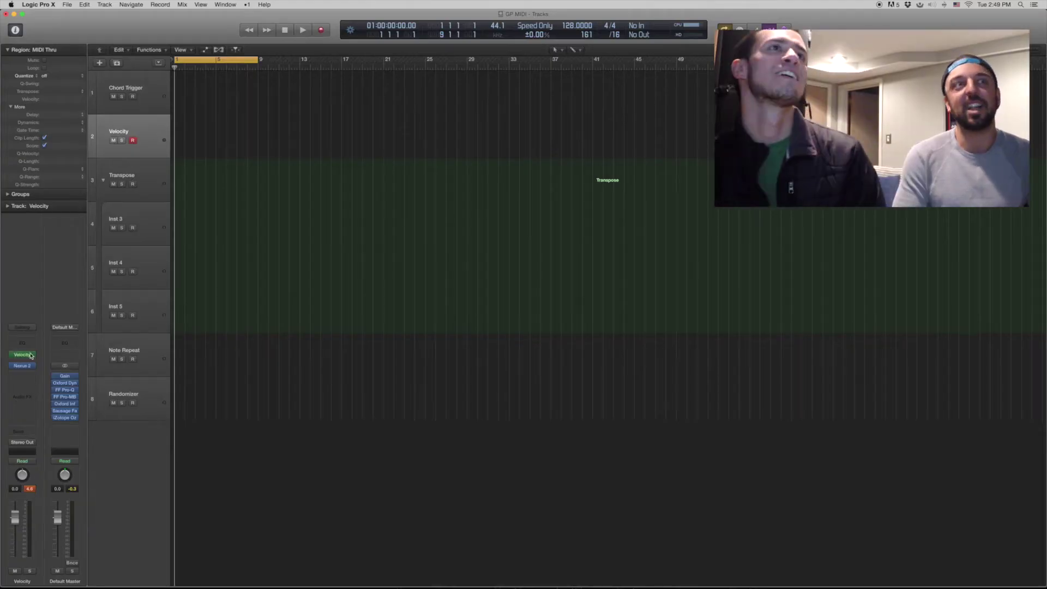
# Open the Velocity track's Velocity Processor and Nexus 2 side by side, and bypass the Velocity Processor.
pyautogui.click(32, 356)
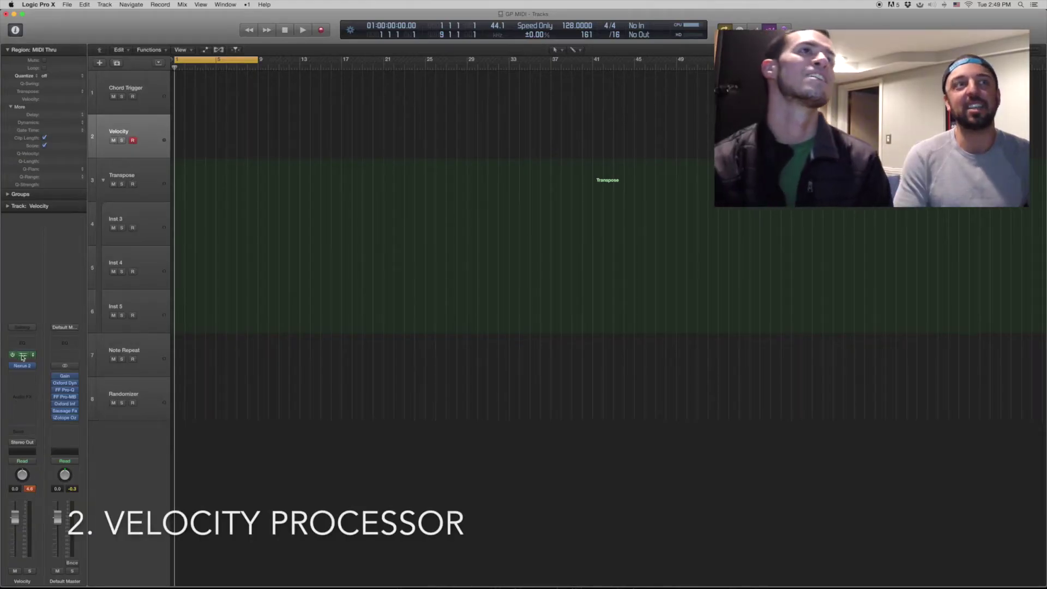
pyautogui.click(22, 366)
pyautogui.moveTo(103, 37); pyautogui.dragTo(244, 217)
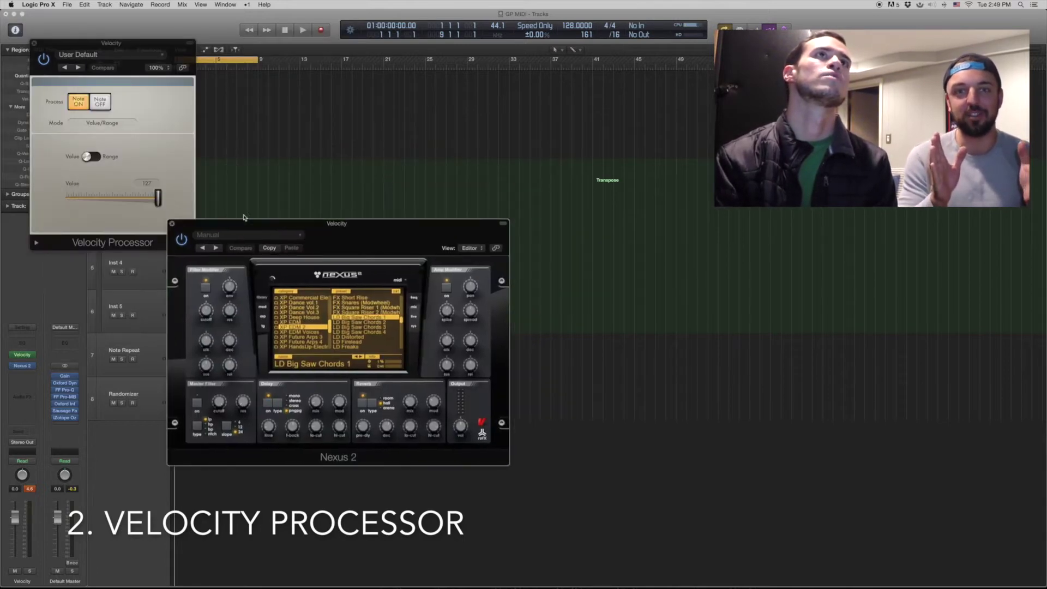
pyautogui.moveTo(102, 43); pyautogui.dragTo(691, 180)
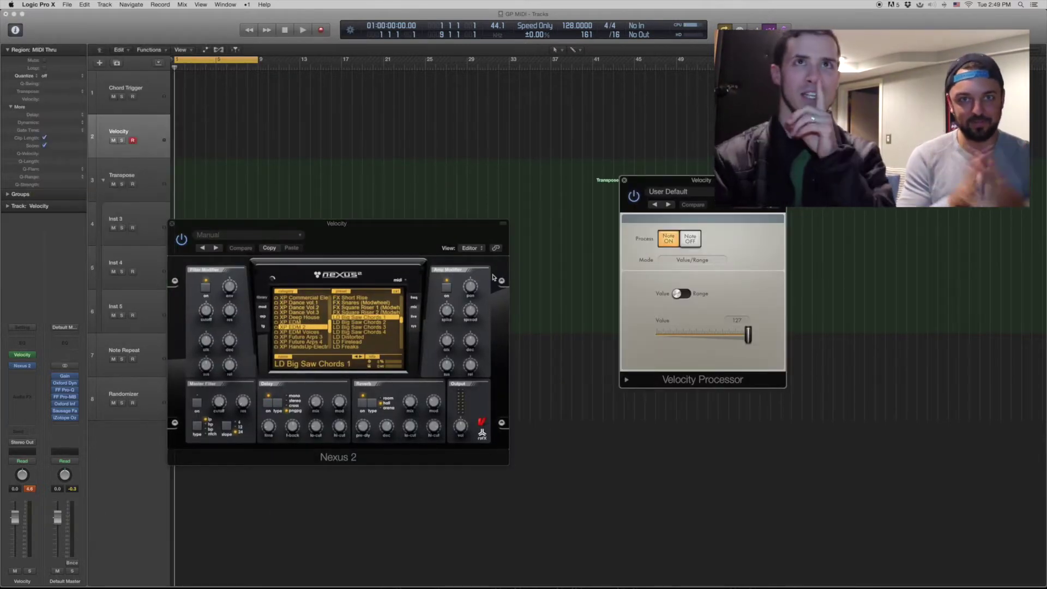
pyautogui.click(634, 197)
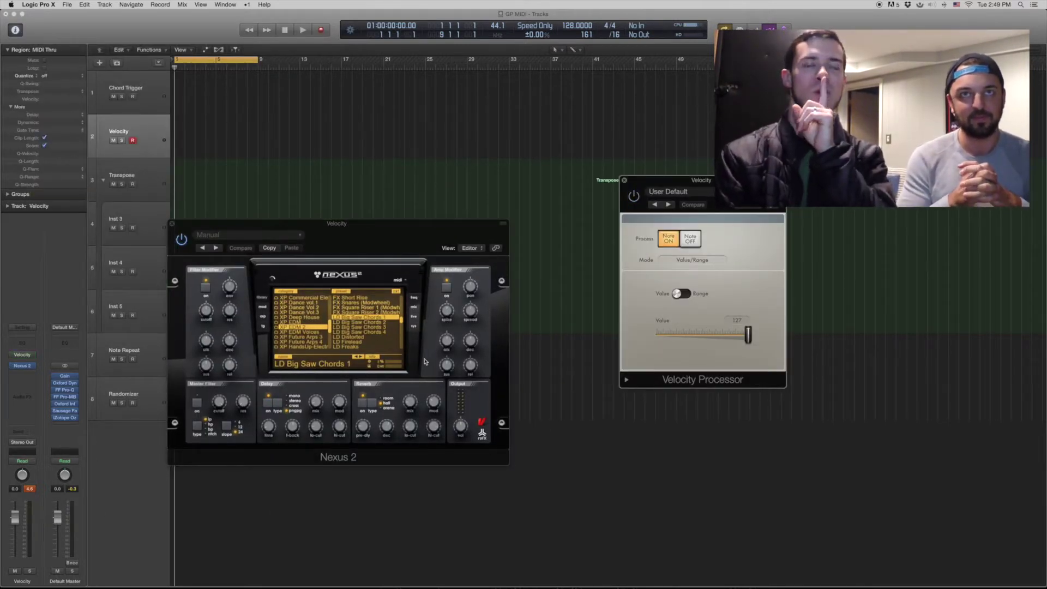
# Switch Nexus 2 to LD Big Saw Chords 2 and sweep the Velocity Processor's fixed Value slider.
pyautogui.click(361, 357)
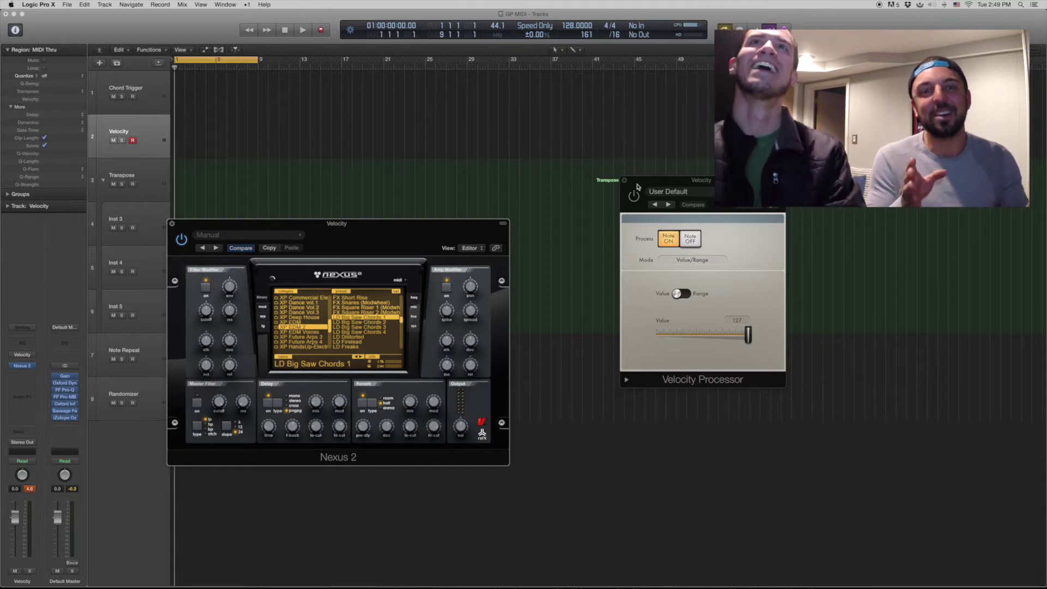
pyautogui.click(668, 240)
pyautogui.moveTo(749, 341); pyautogui.dragTo(618, 350)
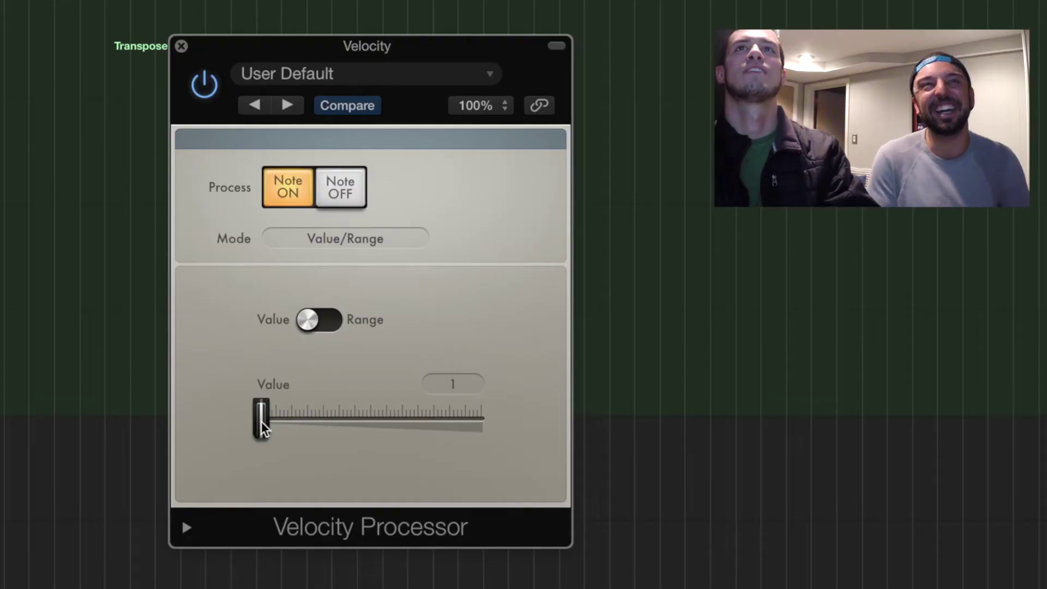
pyautogui.moveTo(262, 431); pyautogui.dragTo(488, 436)
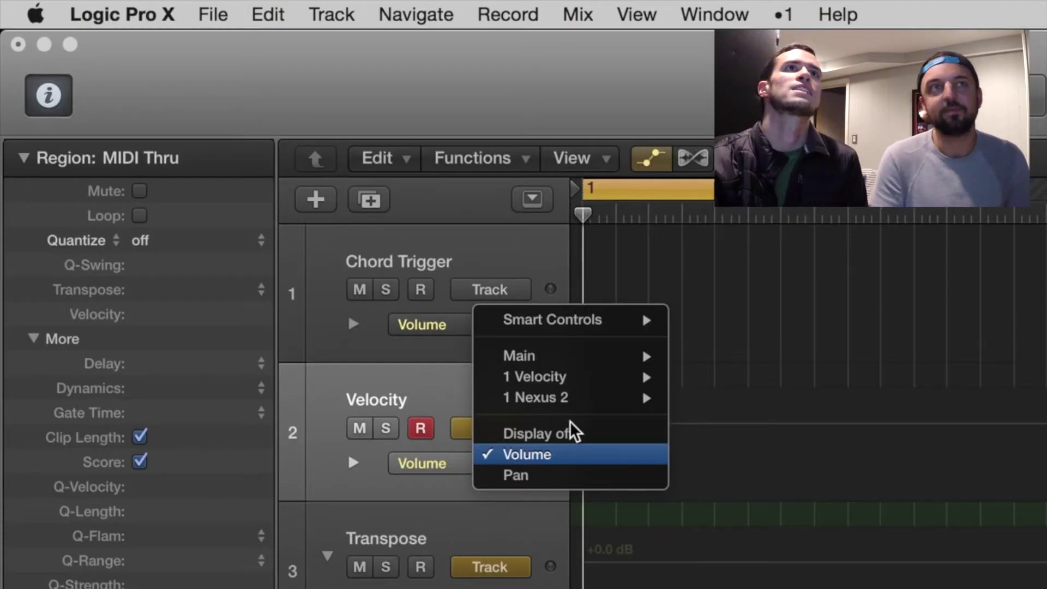
# Automate the Velocity Processor's Fix parameter on the Velocity track, ramping from 127 down to 75.
pyautogui.moveTo(175, 120)
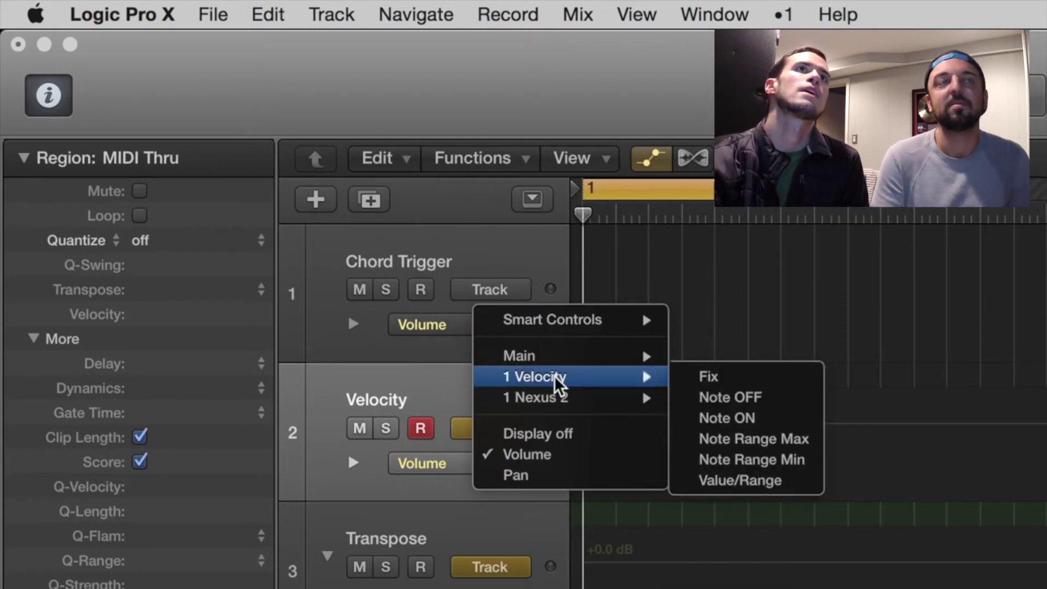
pyautogui.click(708, 377)
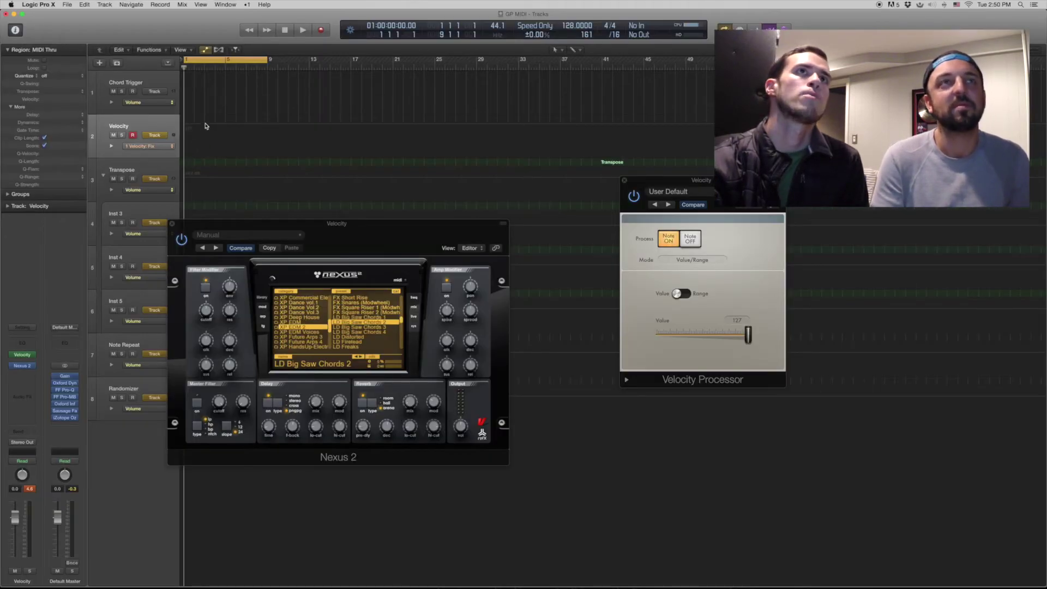
pyautogui.click(259, 136)
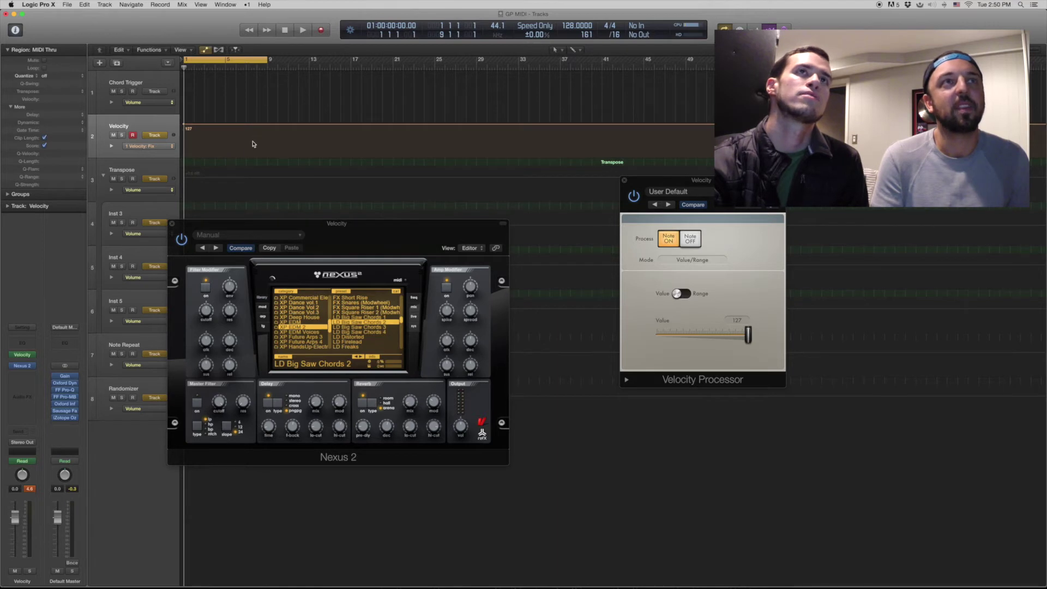
pyautogui.click(255, 138)
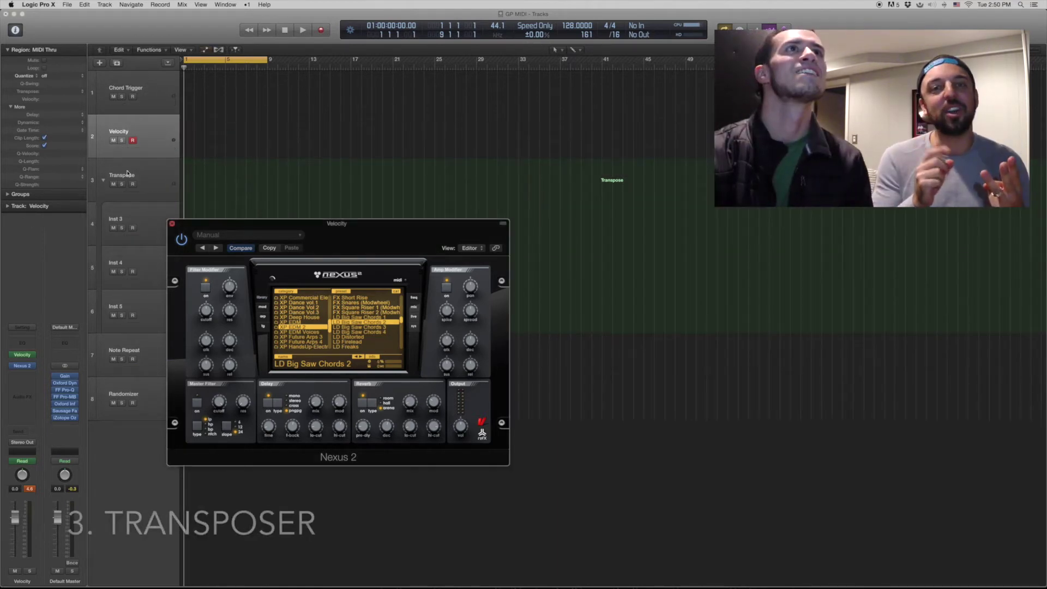
# Close the plug-in windows and select and record-arm the Transpose stack's Inst 3 and Inst 4 tracks.
pyautogui.click(170, 223)
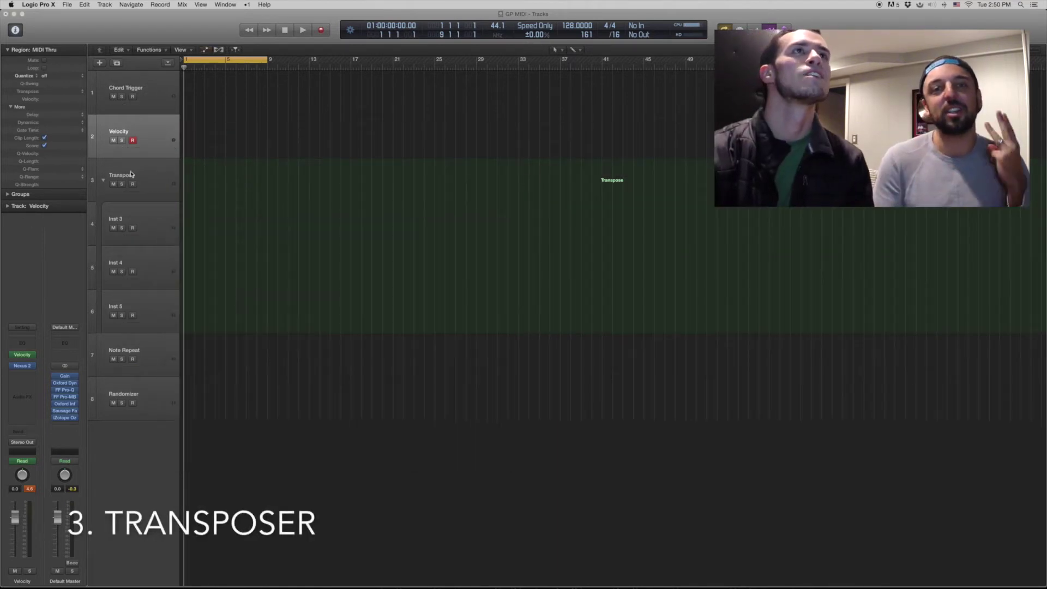
pyautogui.click(131, 174)
pyautogui.click(149, 282)
pyautogui.click(155, 223)
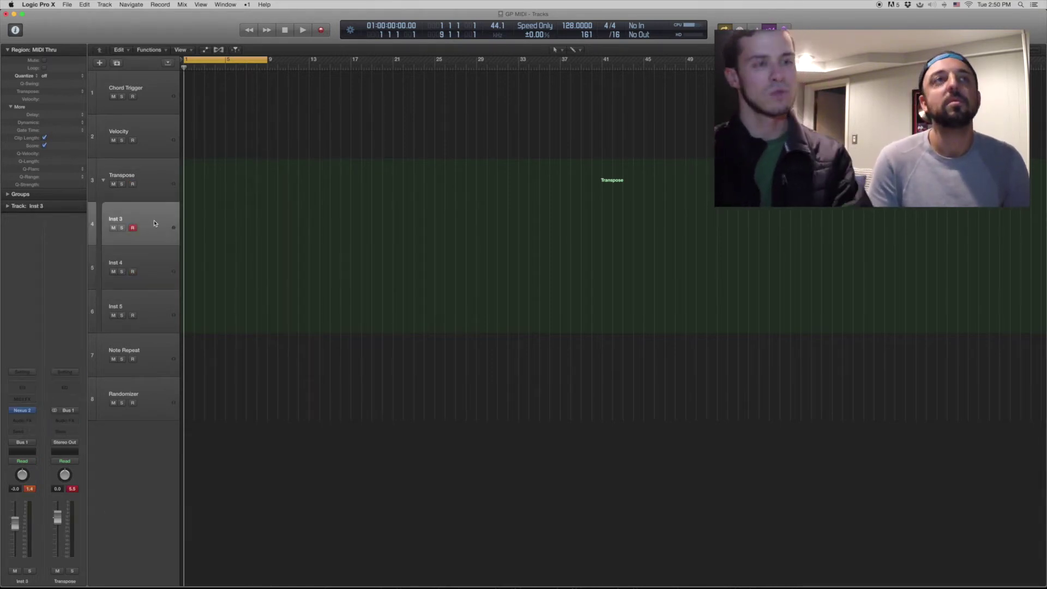
pyautogui.click(157, 254)
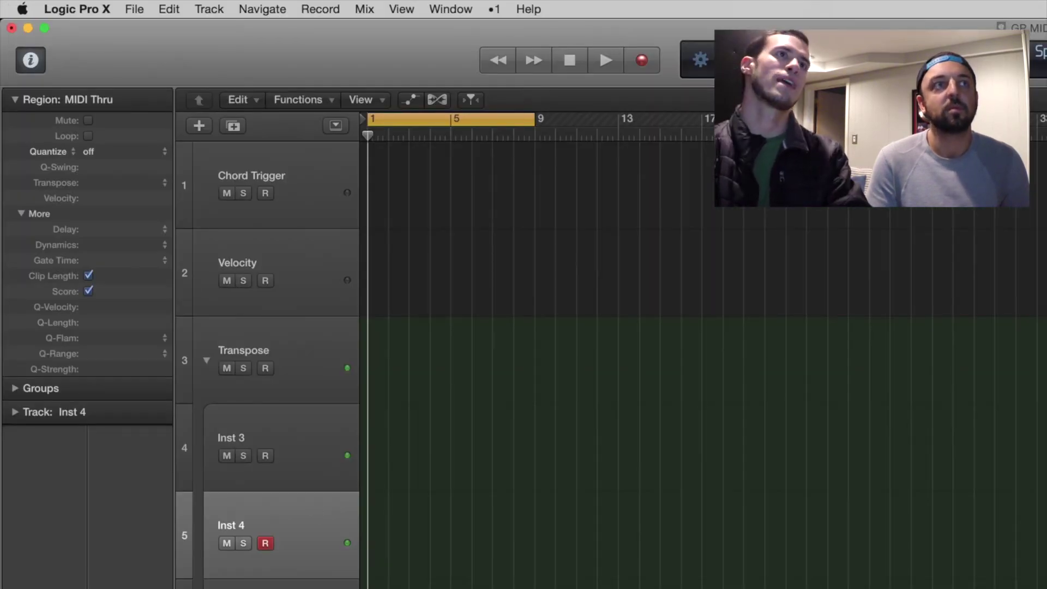
# Turn on Transposers for Inst 4 and Inst 5 (12 and 24 semitones), then select the Note Repeat track.
pyautogui.press('v')
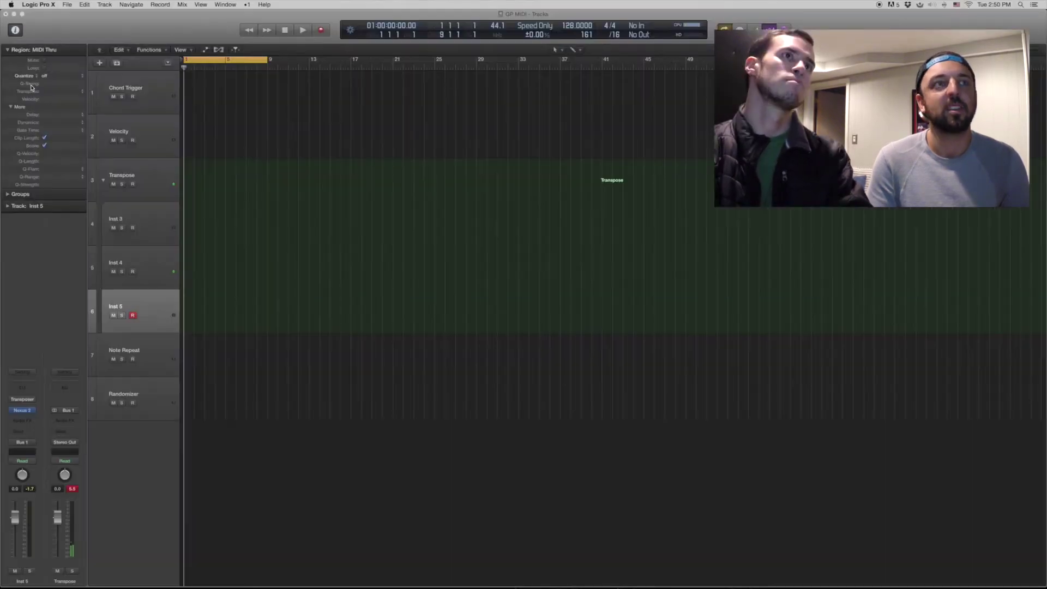
pyautogui.click(22, 399)
pyautogui.click(87, 118)
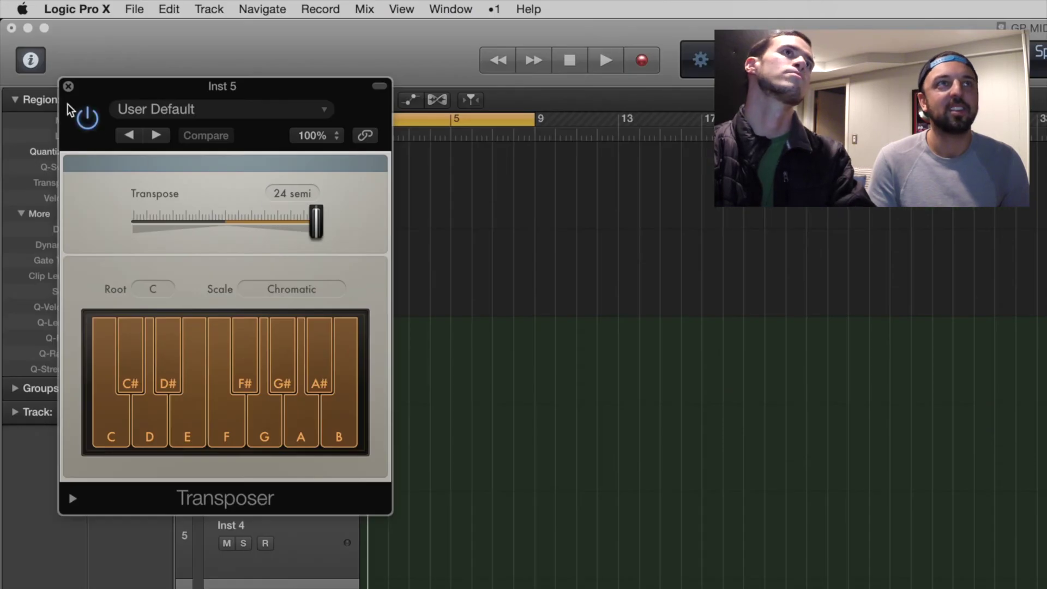
pyautogui.click(69, 87)
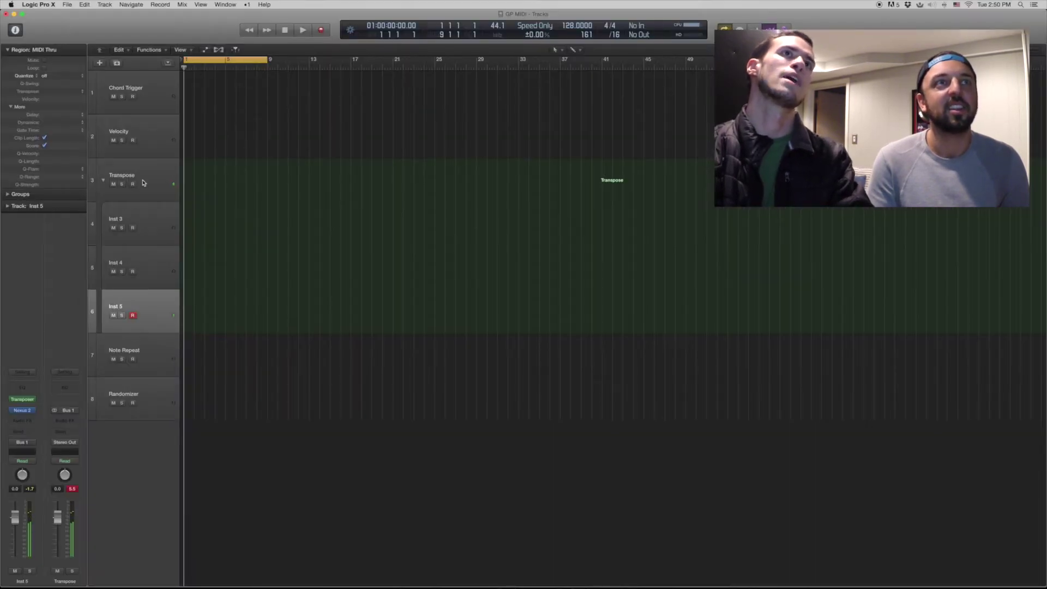
pyautogui.click(145, 182)
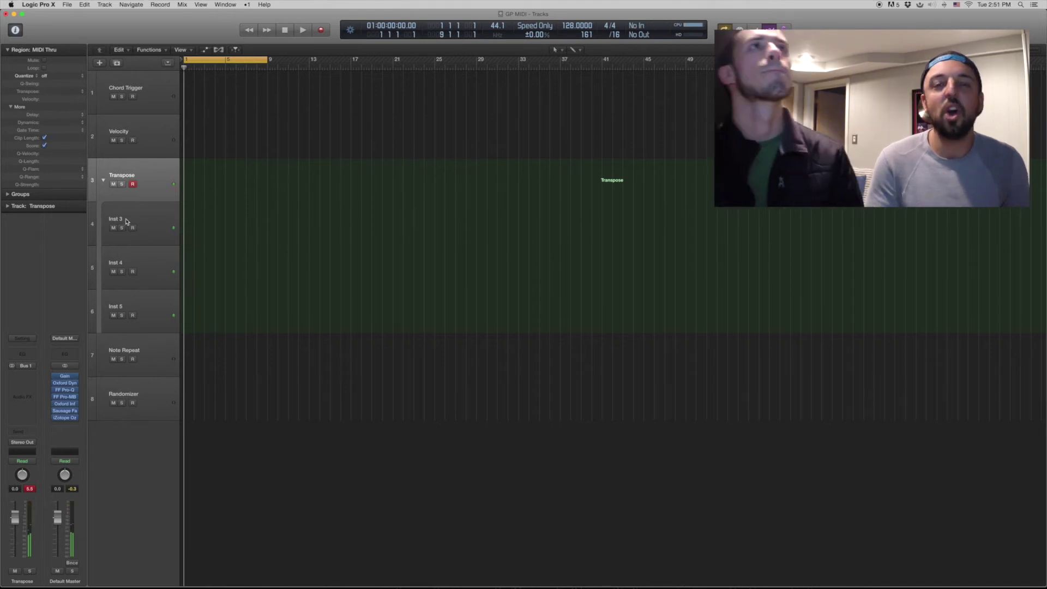
pyautogui.click(153, 335)
# Open the Velocity Processor and Note Repeater windows side by side on the Note Repeat track.
pyautogui.click(24, 354)
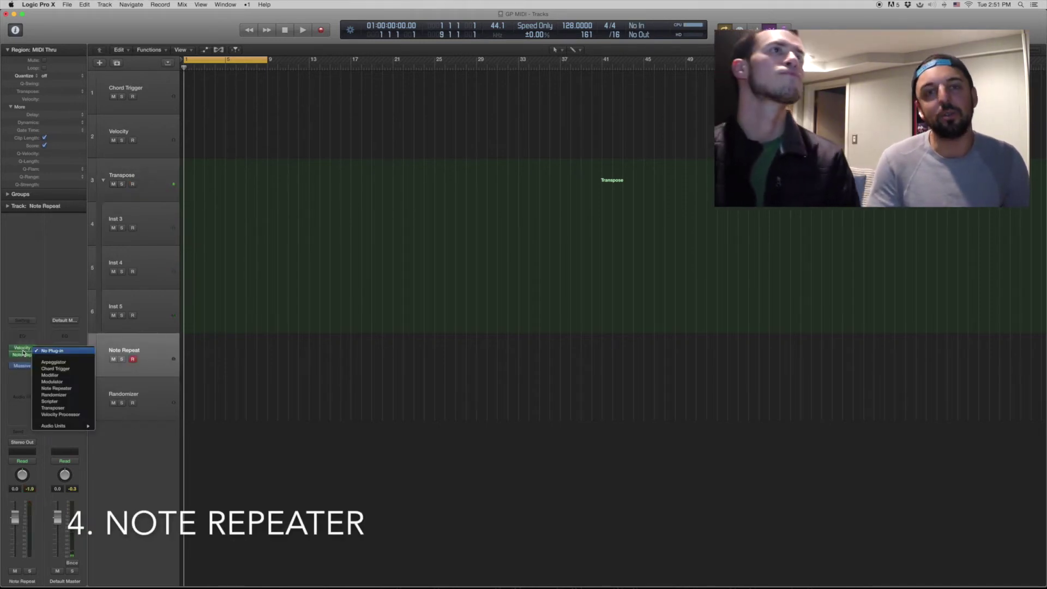
pyautogui.click(60, 415)
pyautogui.click(22, 355)
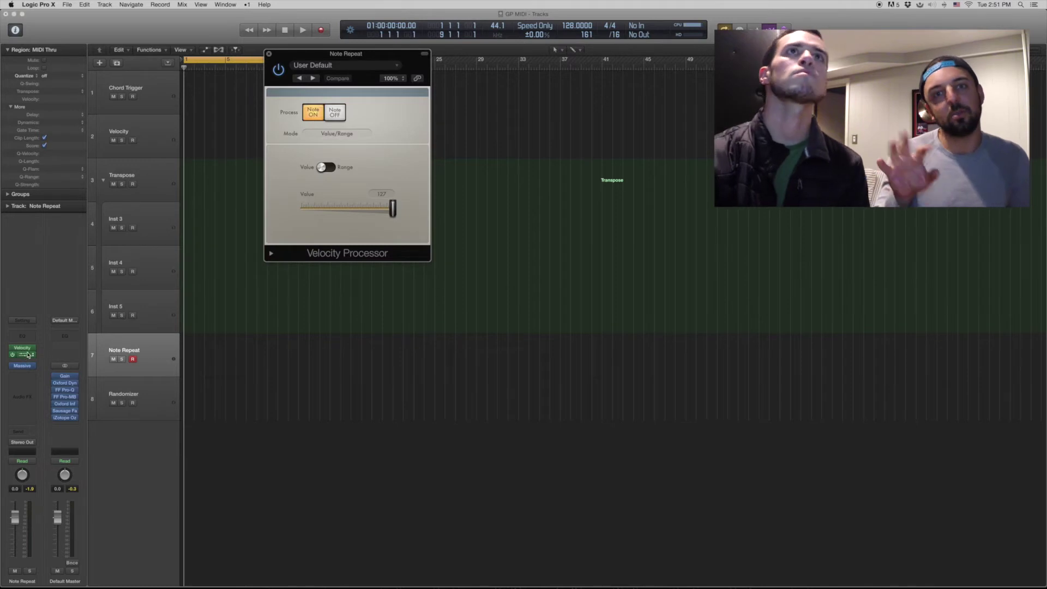
pyautogui.moveTo(76, 36); pyautogui.dragTo(487, 55)
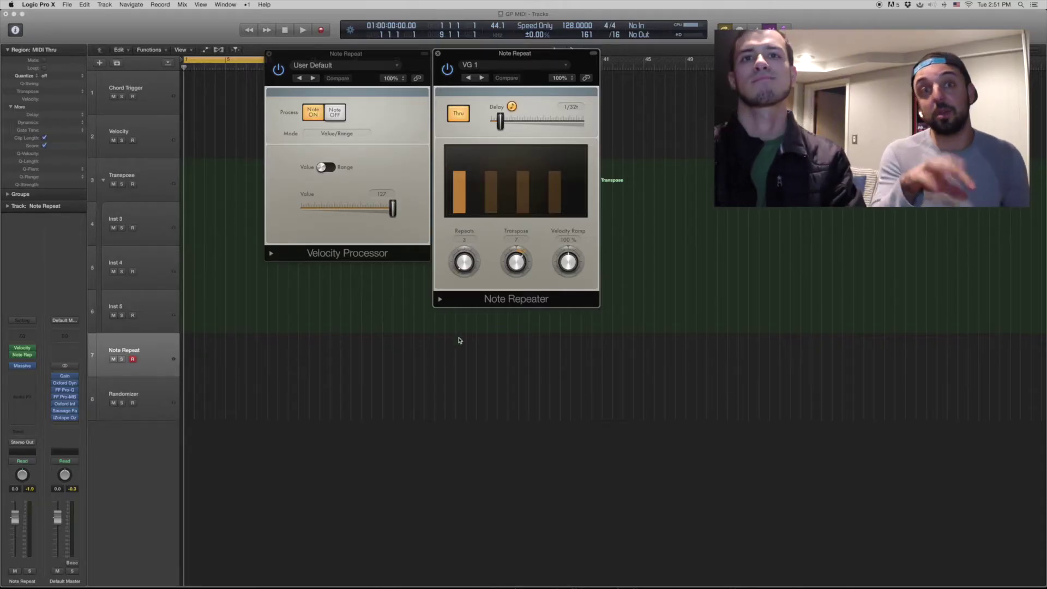
# Step the Note Repeater preset to VG 4, lengthen its delay, and close both plug-in windows.
pyautogui.click(519, 65)
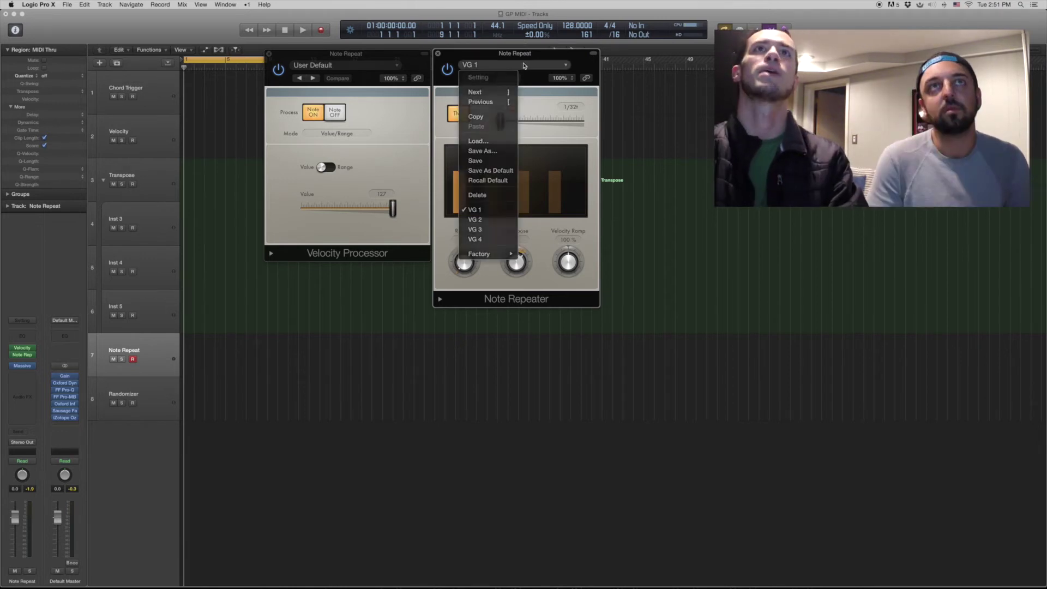
pyautogui.click(522, 74)
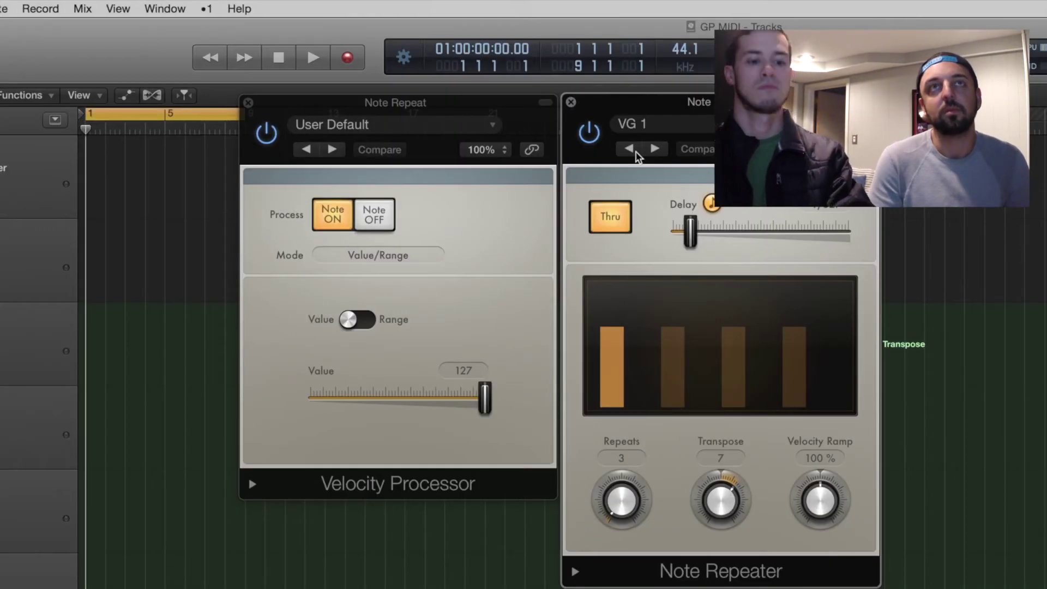
pyautogui.click(655, 148)
pyautogui.click(655, 149)
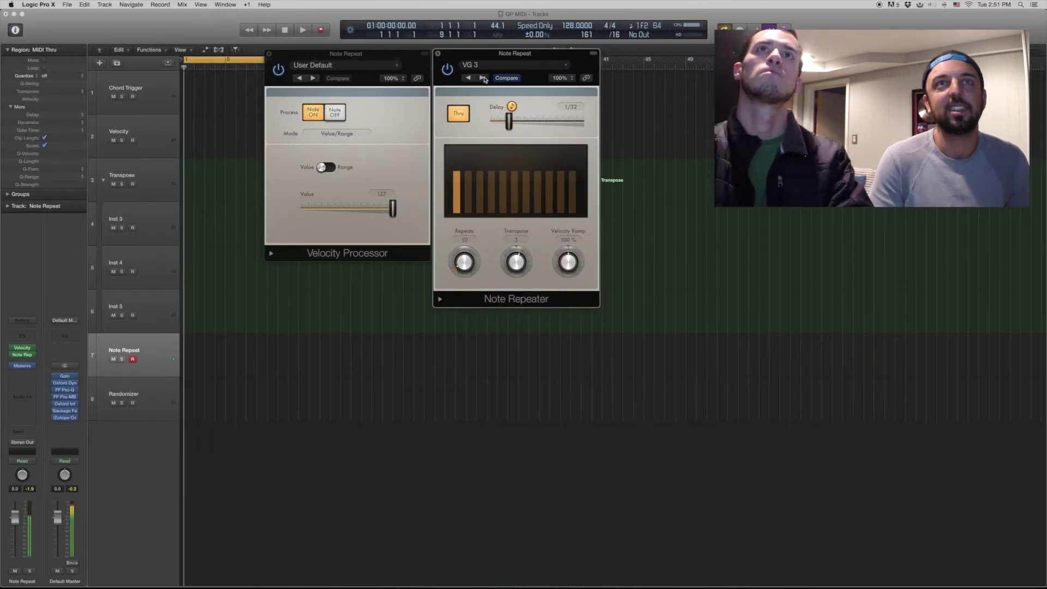
pyautogui.click(485, 80)
pyautogui.moveTo(504, 129); pyautogui.dragTo(543, 130)
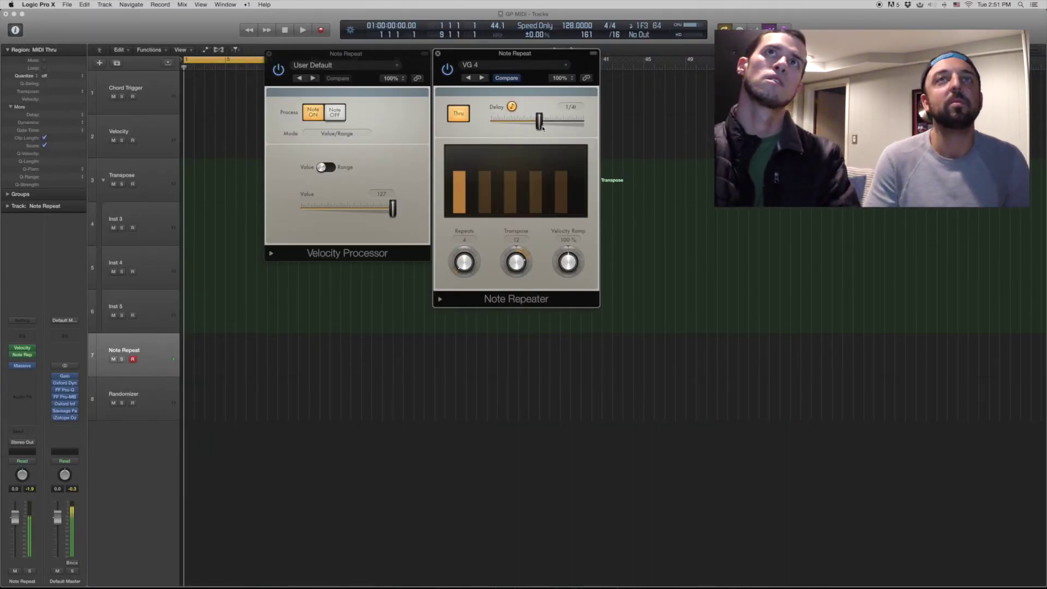
pyautogui.click(438, 53)
pyautogui.click(269, 53)
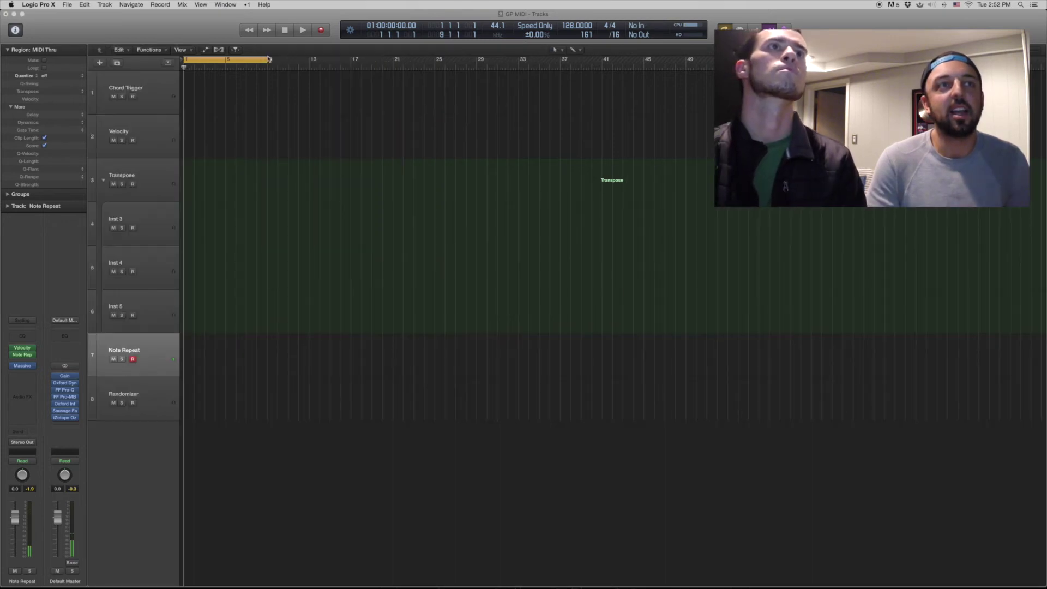
# Select the Randomizer track and show Serum's modulation matrix in the screen centre.
pyautogui.click(170, 394)
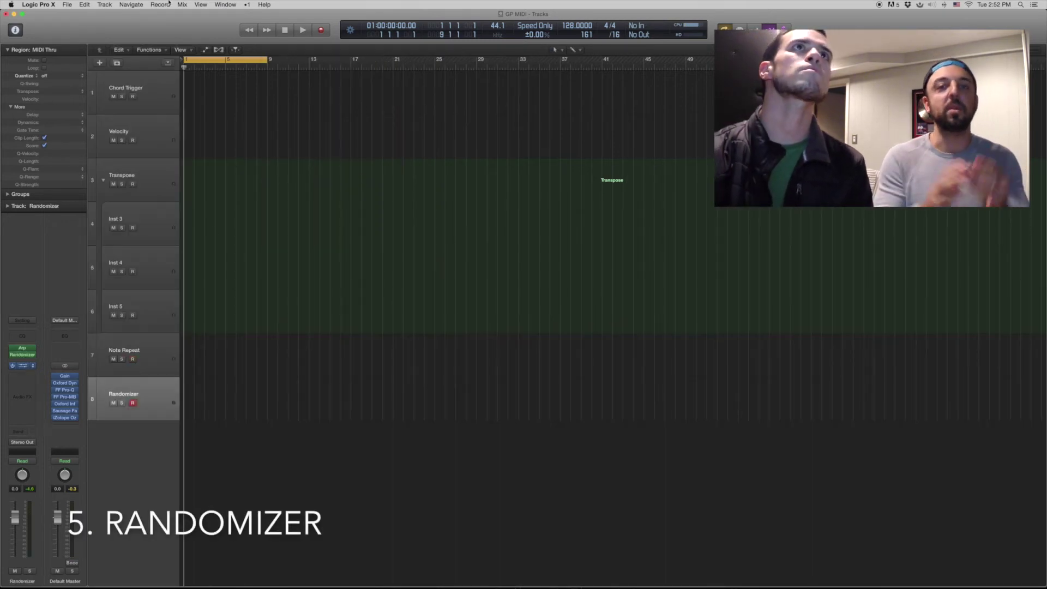
pyautogui.moveTo(134, 33); pyautogui.dragTo(397, 112)
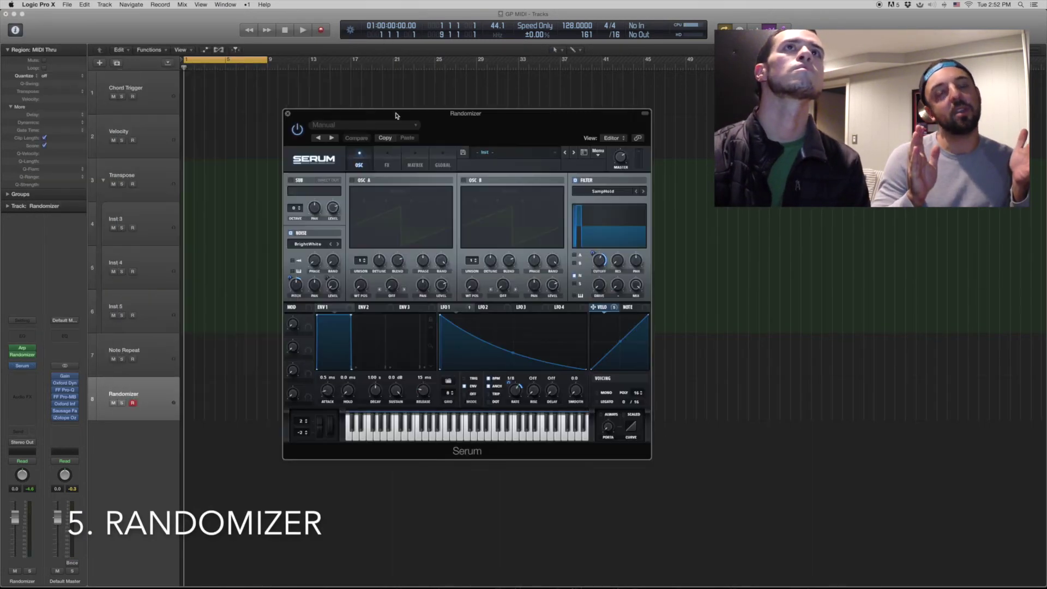
pyautogui.click(417, 166)
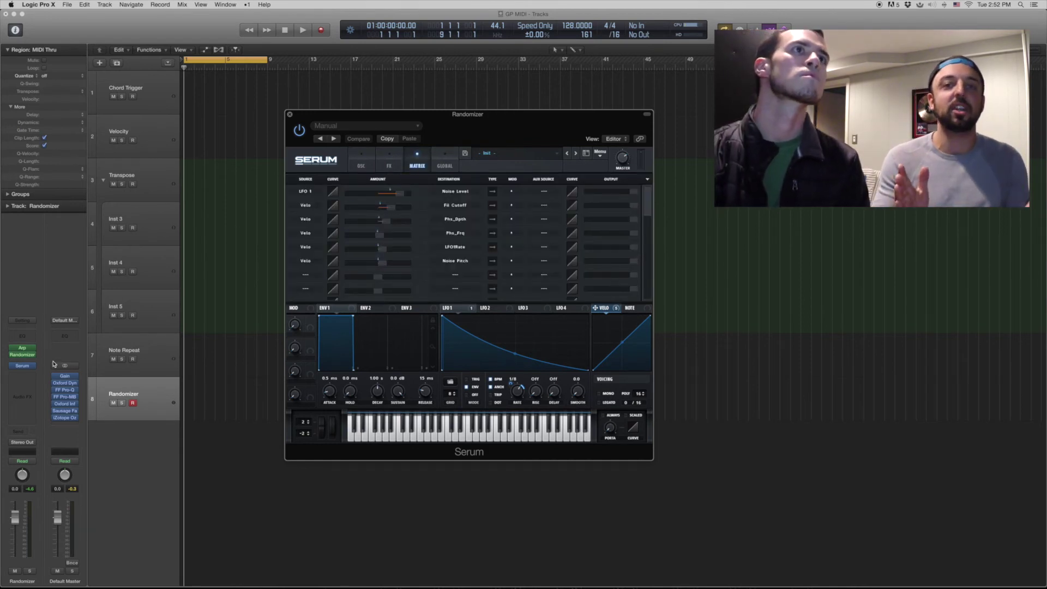
# Open the Randomizer and Arpeggiator windows, shifting the Arpeggiator right to uncover Serum.
pyautogui.click(22, 349)
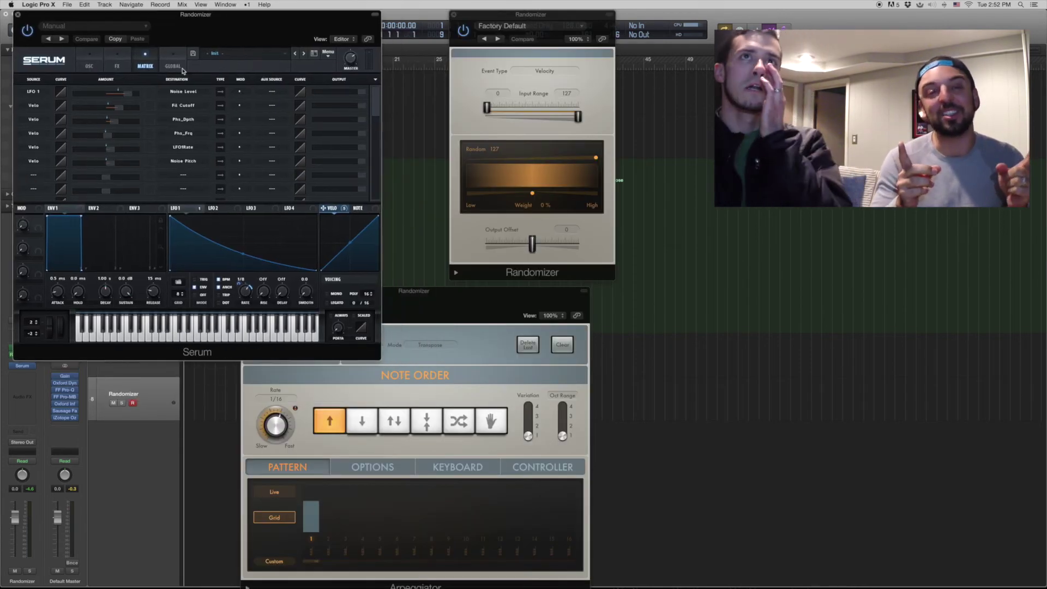
pyautogui.click(441, 300)
pyautogui.moveTo(441, 299); pyautogui.dragTo(586, 295)
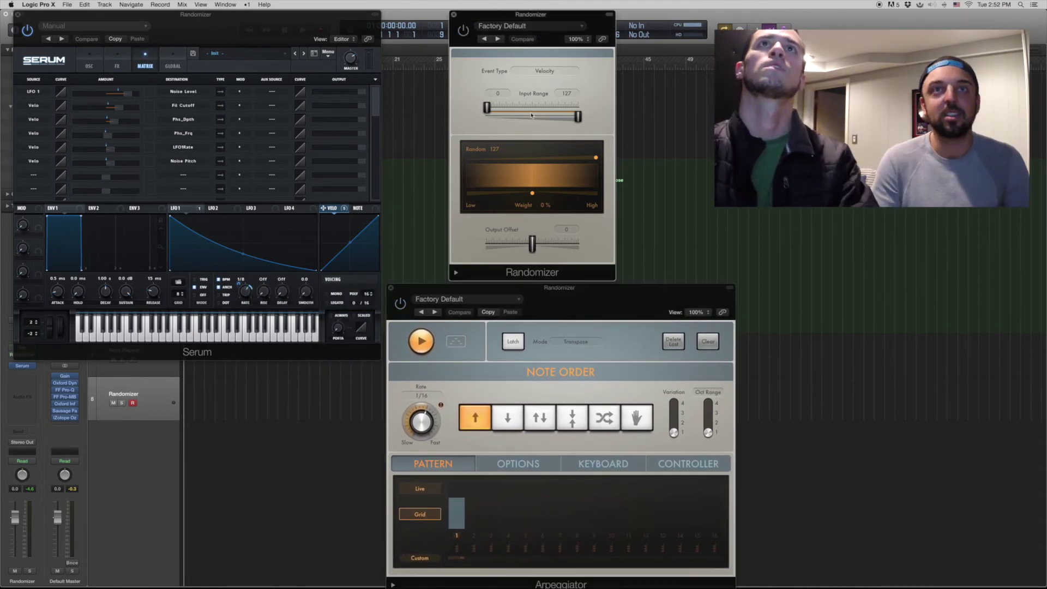
pyautogui.click(448, 38)
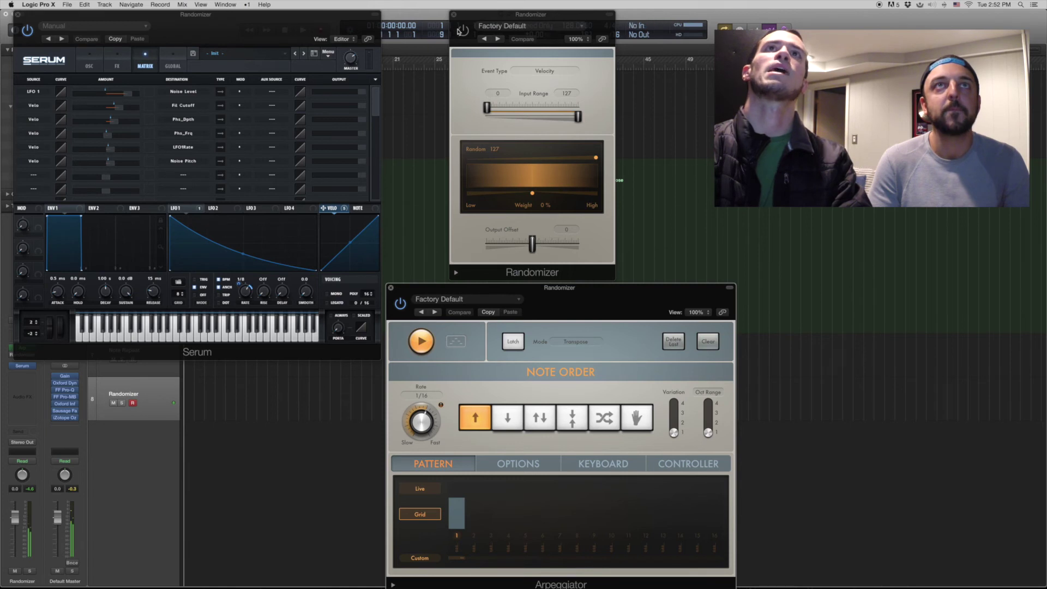
# Set the Randomizer's Random amount to 5 and Output Offset to 50, then close Serum.
pyautogui.click(565, 187)
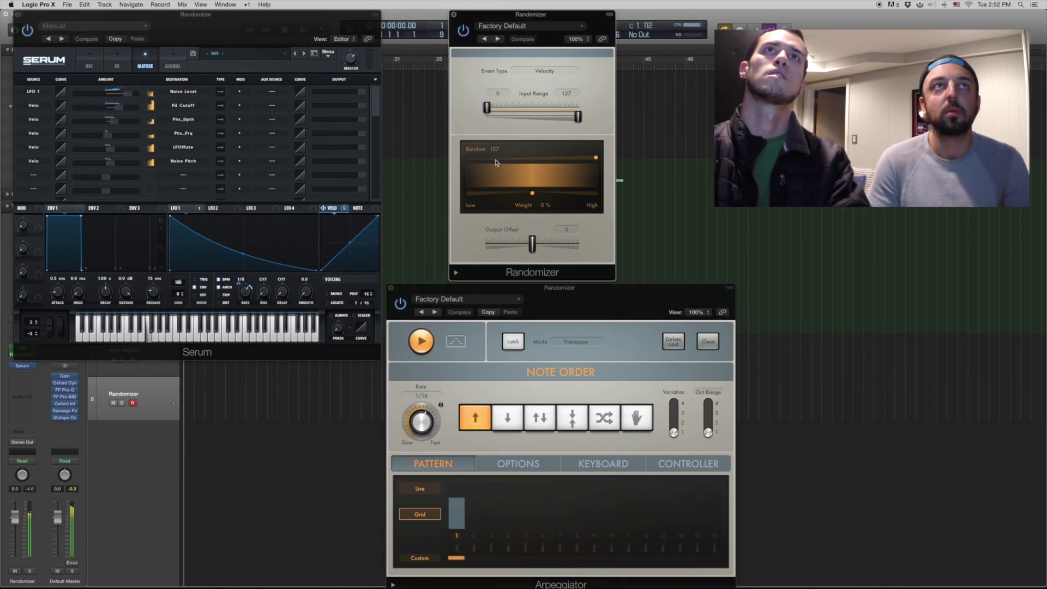
pyautogui.moveTo(496, 162)
pyautogui.mouseDown()
pyautogui.moveTo(521, 164)
pyautogui.moveTo(506, 165)
pyautogui.mouseUp()
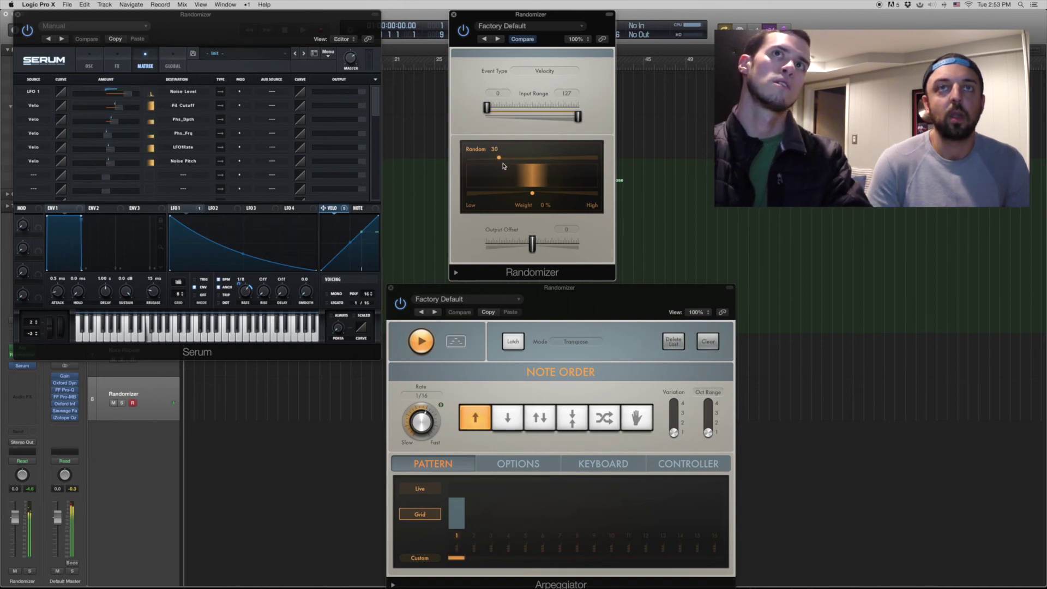
pyautogui.moveTo(505, 166); pyautogui.dragTo(474, 163)
pyautogui.moveTo(532, 244); pyautogui.dragTo(551, 247)
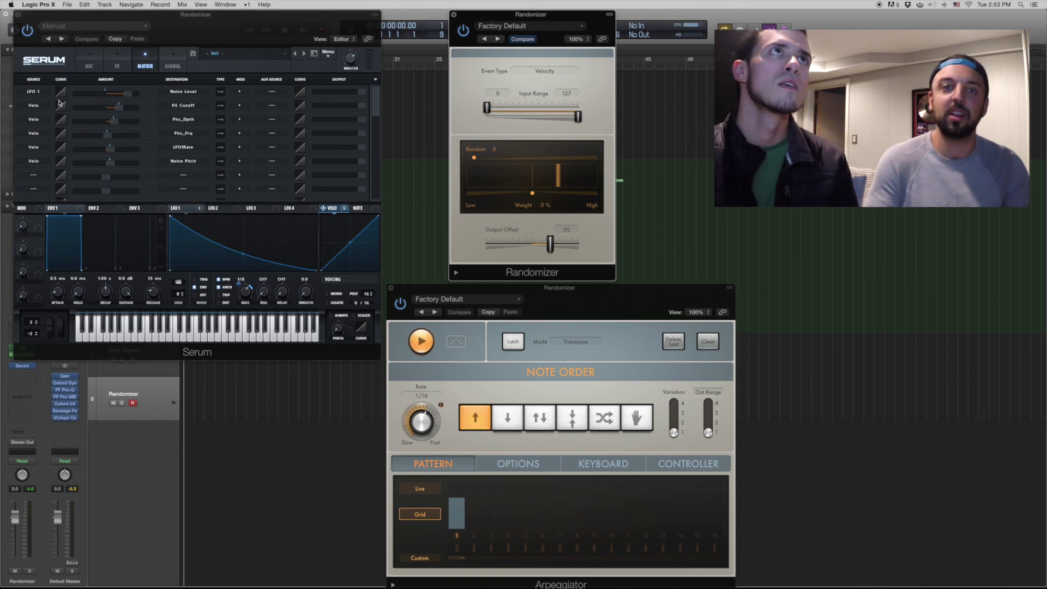
pyautogui.click(22, 16)
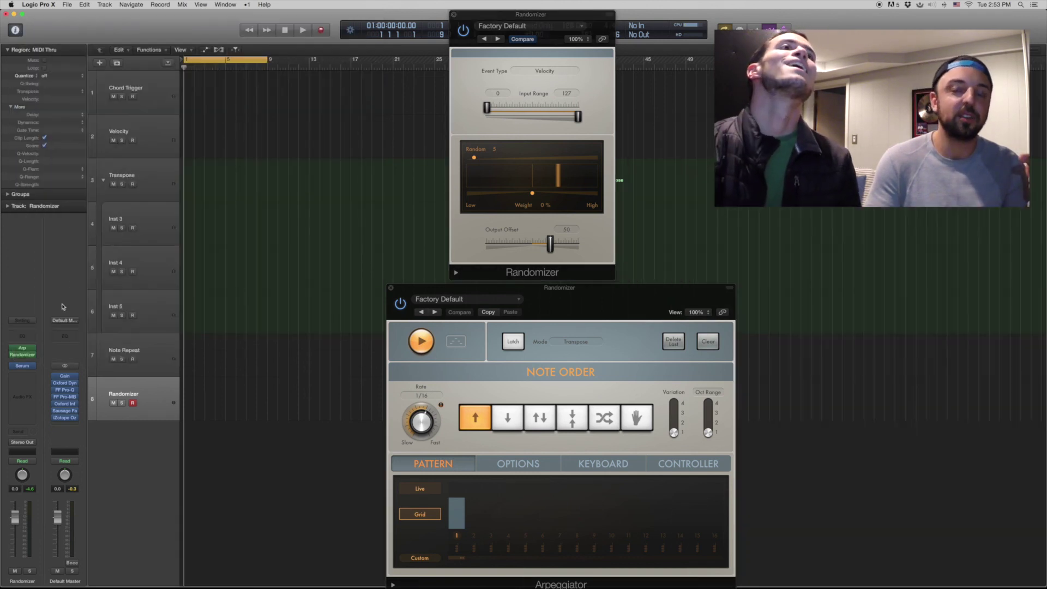
# Insert a Velocity Processor after the Randomizer in the Randomizer track's MIDI FX chain.
pyautogui.click(22, 360)
pyautogui.click(60, 428)
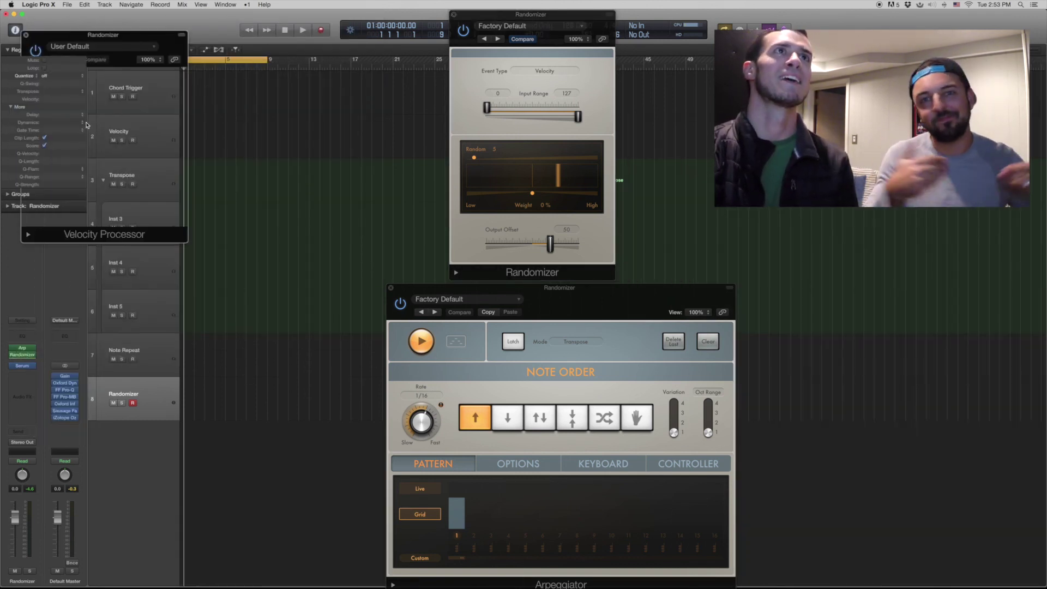